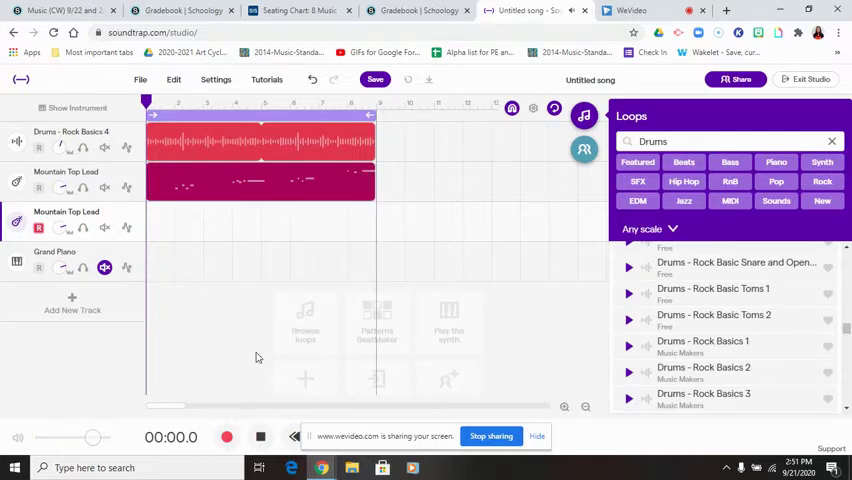
# Dismiss the screen-sharing notice, play the song through, then stop and rewind to the start.
pyautogui.click(537, 437)
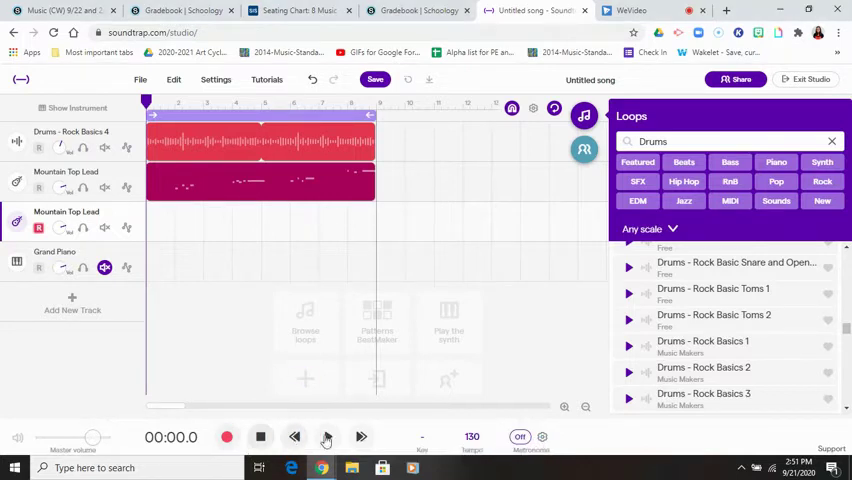
pyautogui.click(327, 437)
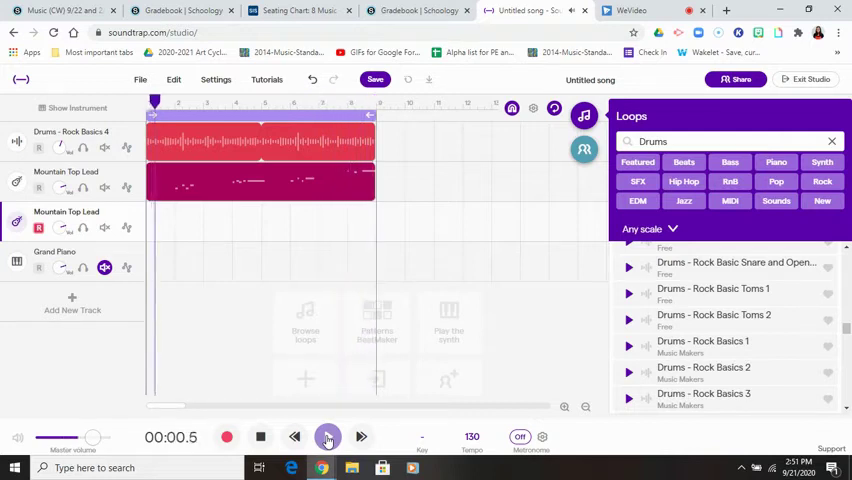
pyautogui.click(259, 440)
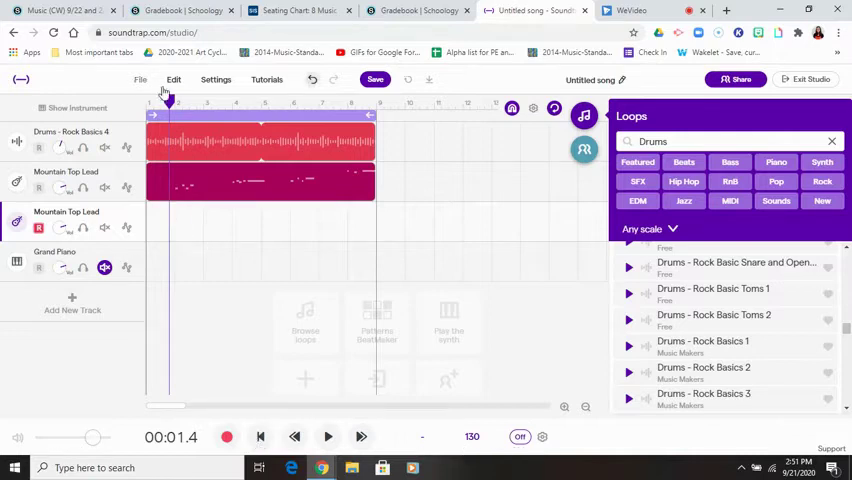
pyautogui.moveTo(168, 100); pyautogui.dragTo(143, 108)
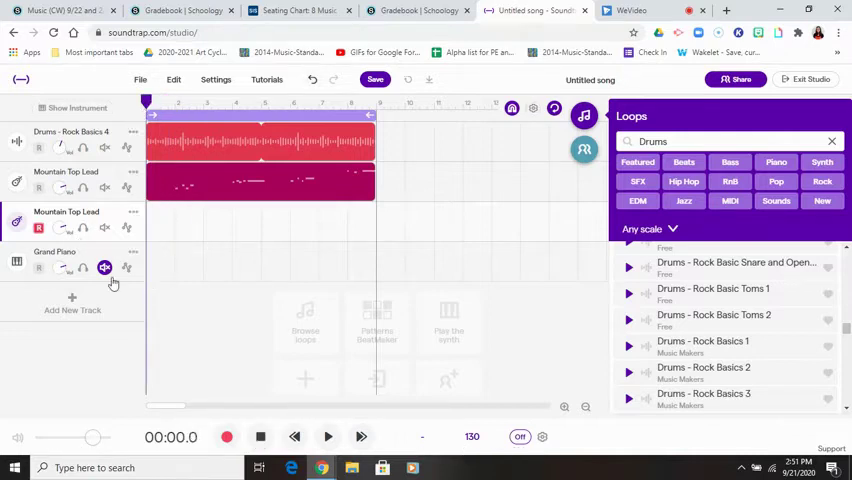
# Start recording on the empty Mountain Top Lead track and play the opening chord notes.
pyautogui.click(16, 221)
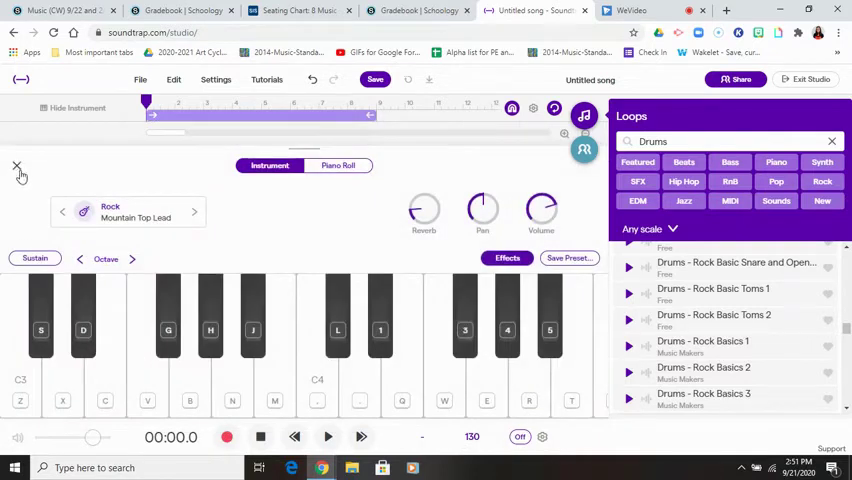
pyautogui.click(227, 436)
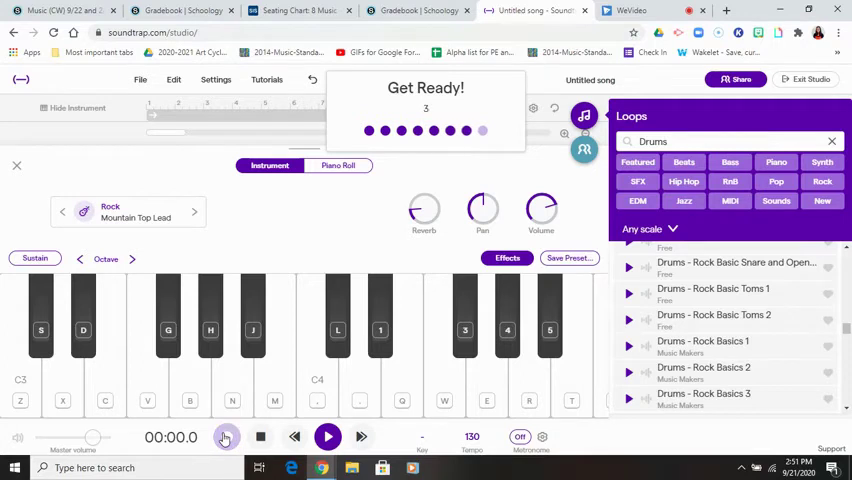
pyautogui.press('b')
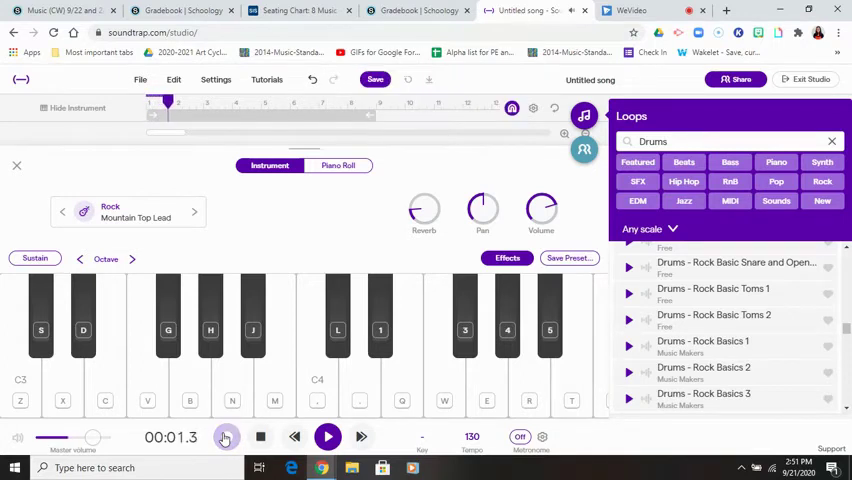
pyautogui.press('c')
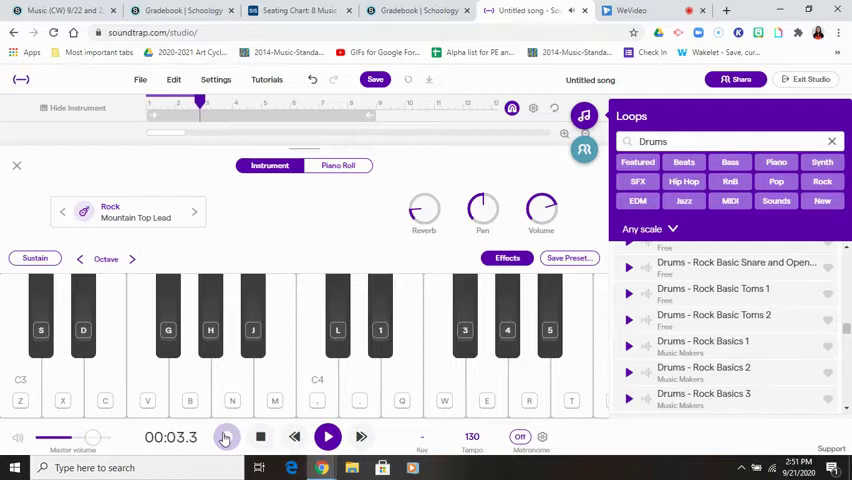
pyautogui.press('c')
pyautogui.press('c')
pyautogui.press('b')
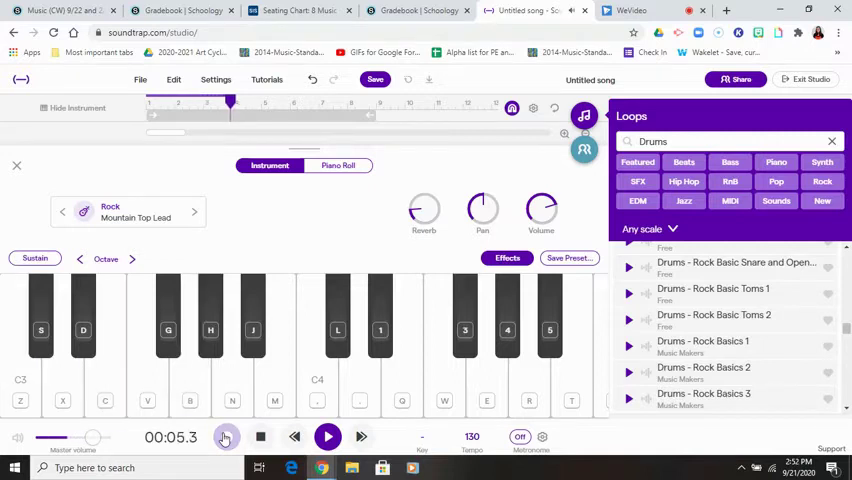
# Play the F-A-C chord and a few single notes, then stop recording around bar 9.
pyautogui.press('v')
pyautogui.press('n')
pyautogui.press(',')
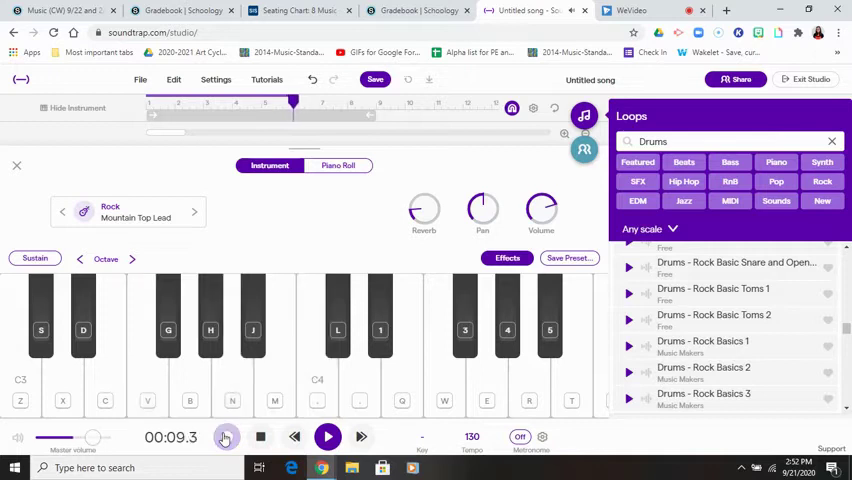
pyautogui.press('m')
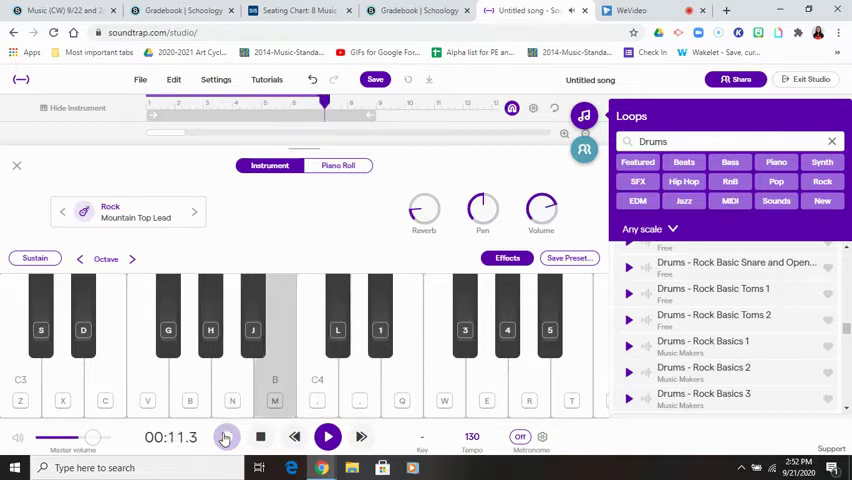
pyautogui.press('b')
pyautogui.press('b')
pyautogui.press('m')
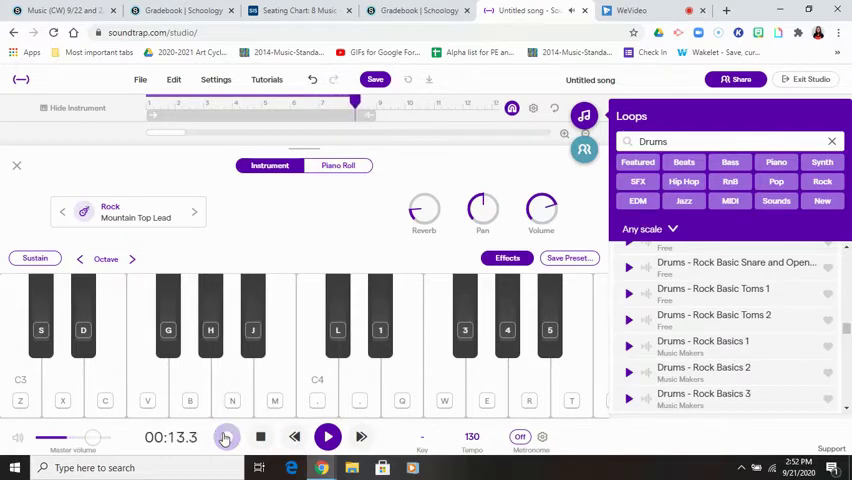
pyautogui.click(226, 437)
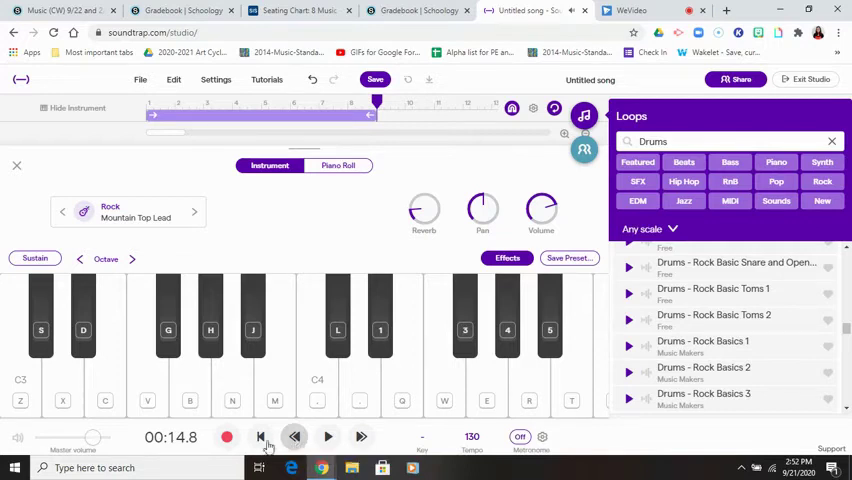
# Hide the instrument keyboard and open the recorded chord region in the Piano Roll.
pyautogui.click(16, 166)
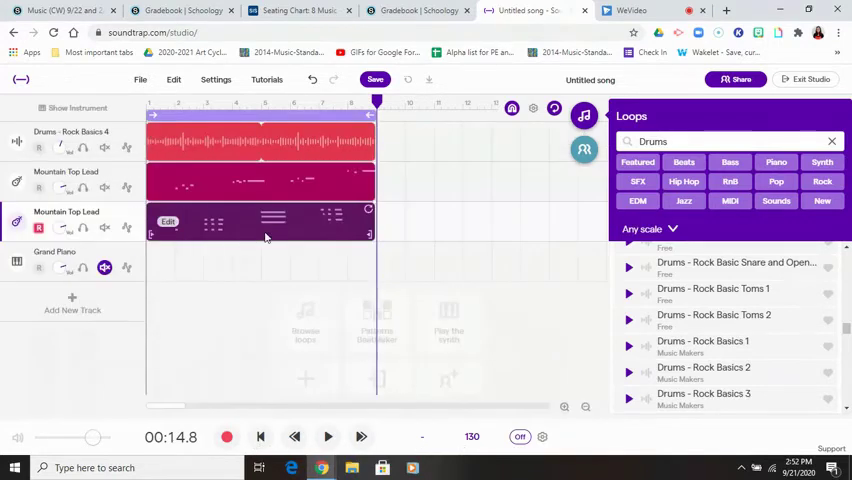
pyautogui.click(324, 213)
pyautogui.doubleClick(322, 216)
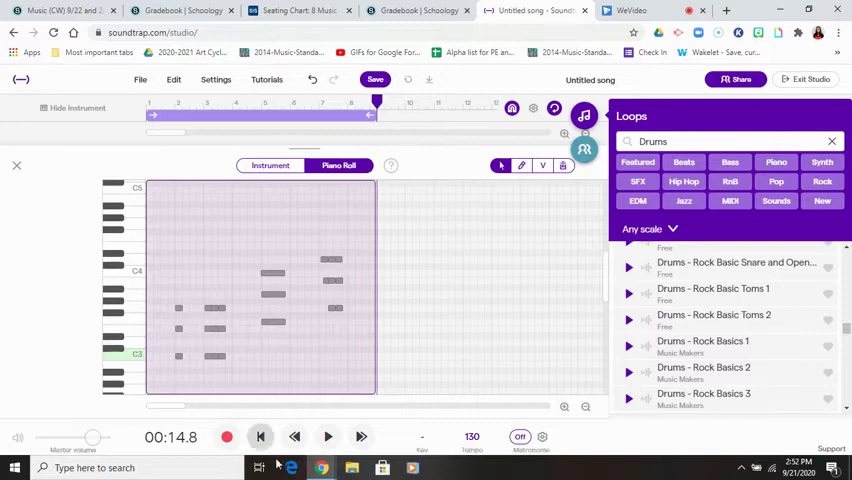
# Close the Piano Roll, delete the chord region, and move the playhead back to the song start.
pyautogui.click(12, 113)
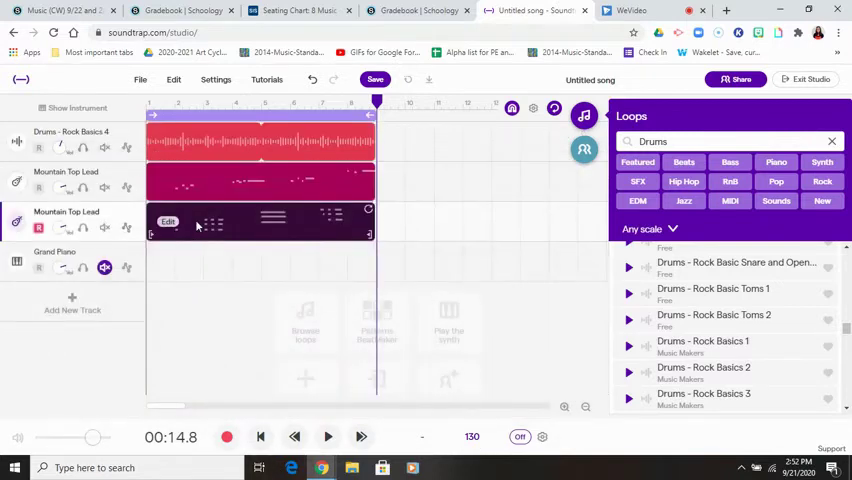
pyautogui.press('Delete')
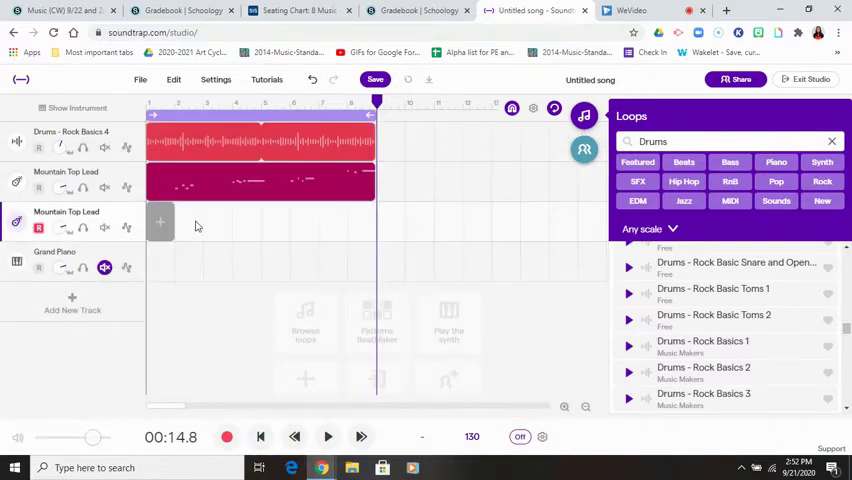
pyautogui.moveTo(378, 101); pyautogui.dragTo(146, 101)
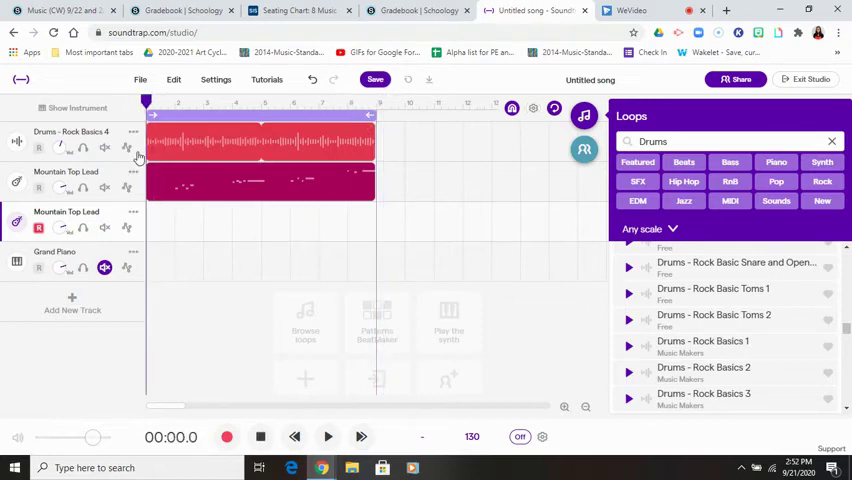
# Record a new chord take with the opening chord and F-A-C chord, then stop and hide the keyboard.
pyautogui.click(227, 437)
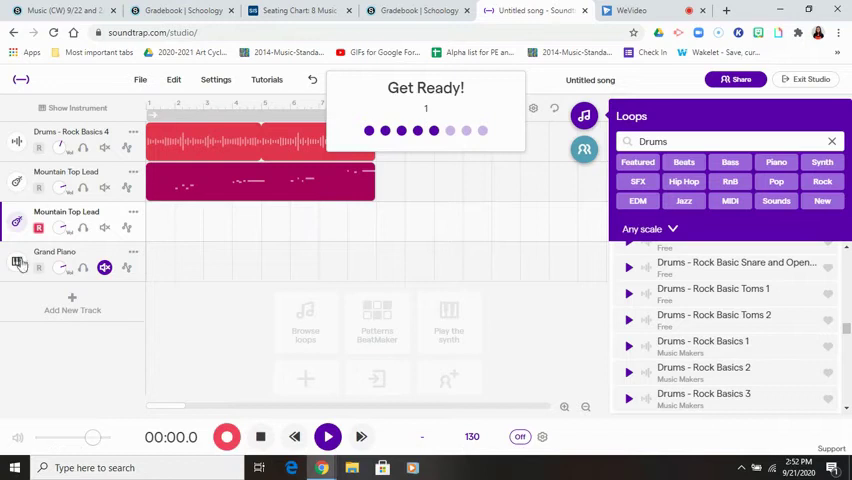
pyautogui.click(17, 221)
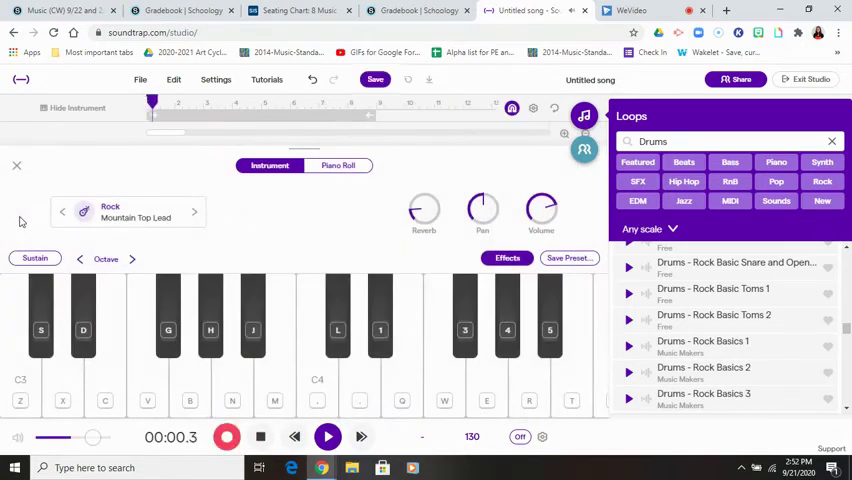
pyautogui.press('c')
pyautogui.press('b')
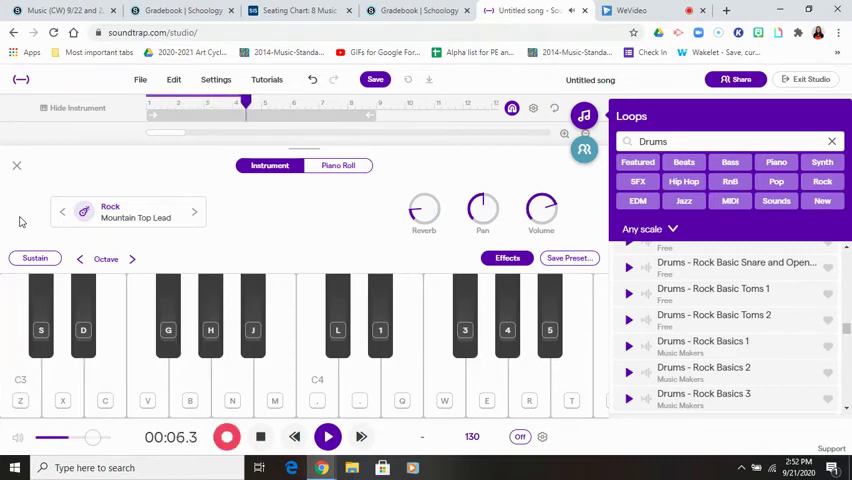
pyautogui.press('v')
pyautogui.press('n')
pyautogui.press(',')
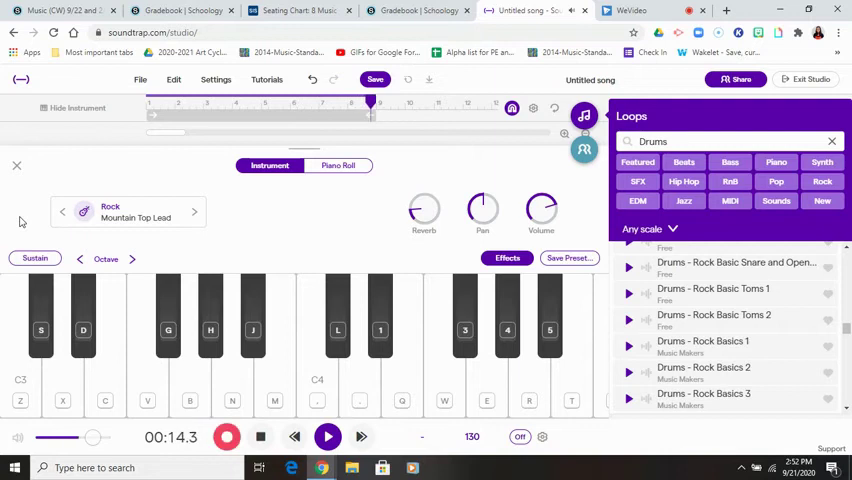
pyautogui.press('space')
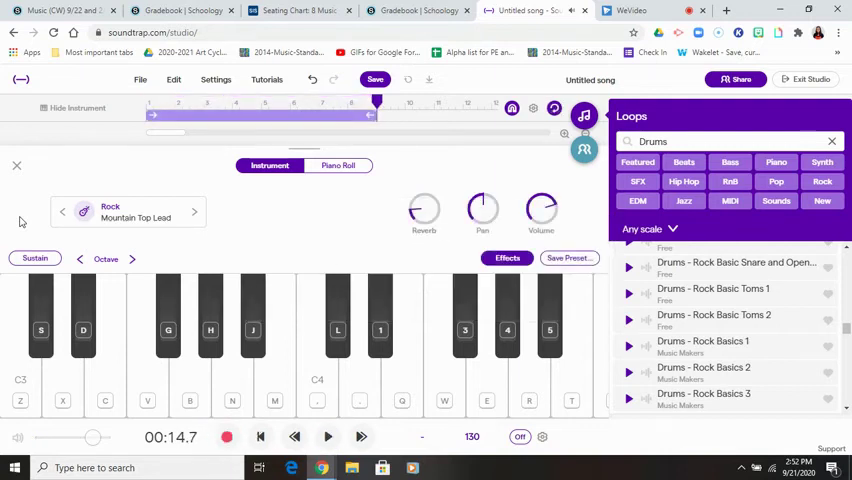
pyautogui.click(16, 166)
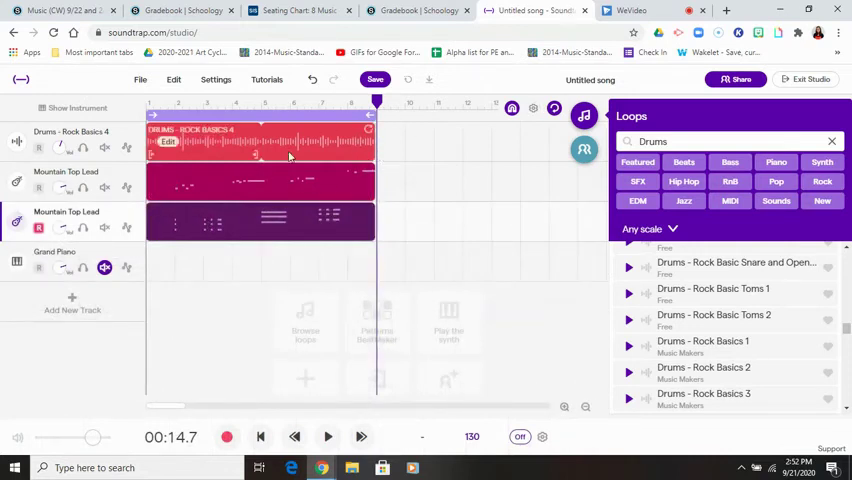
pyautogui.moveTo(378, 101); pyautogui.dragTo(95, 171)
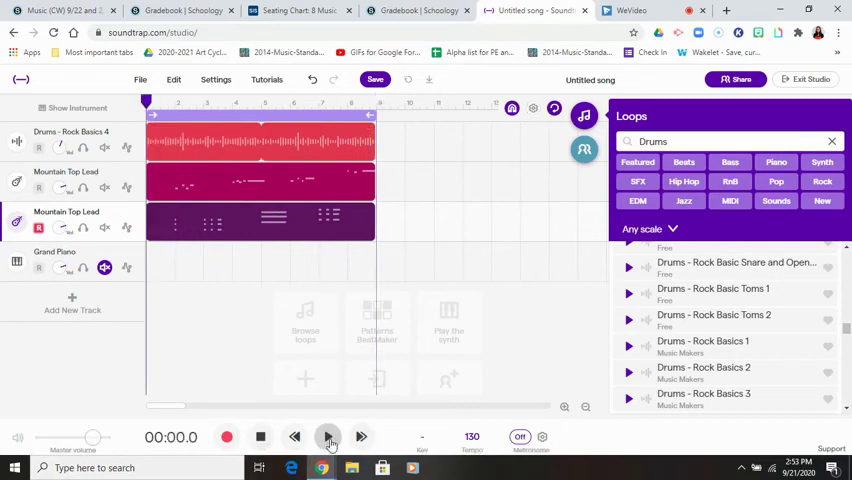
pyautogui.click(328, 437)
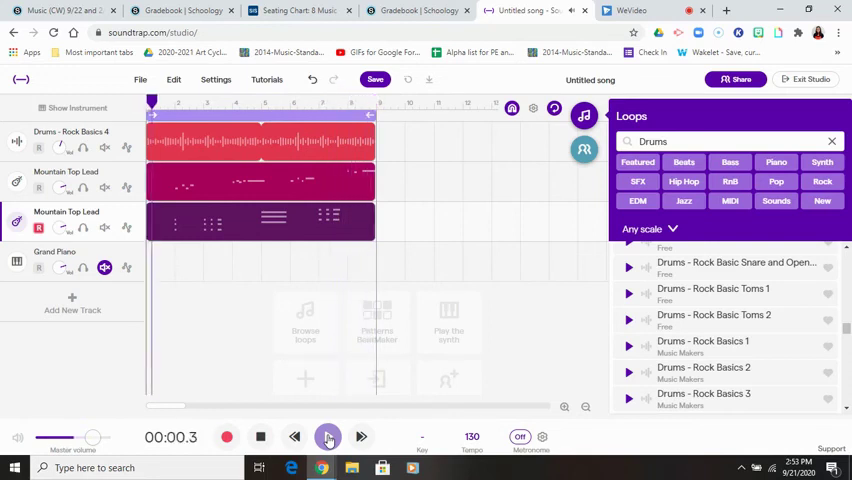
pyautogui.click(328, 439)
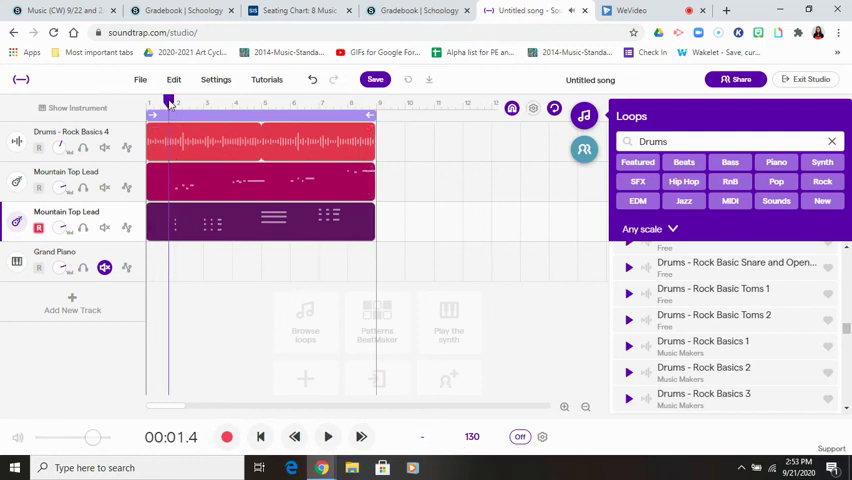
pyautogui.moveTo(170, 103); pyautogui.dragTo(146, 103)
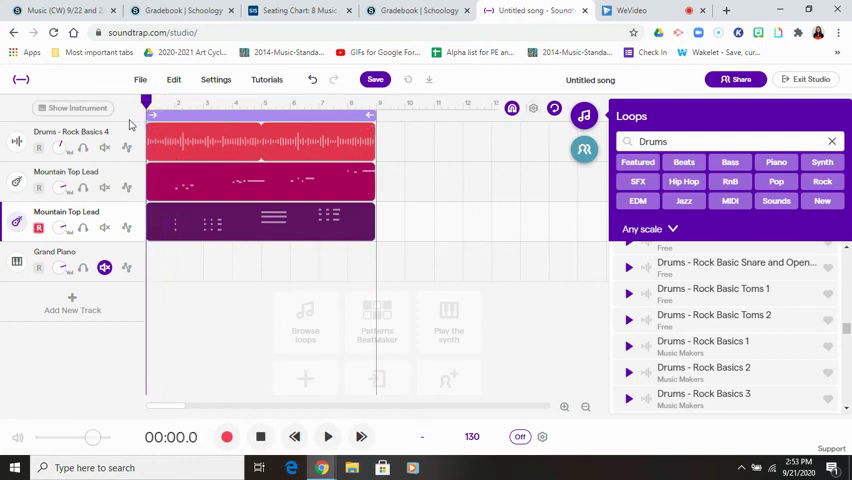